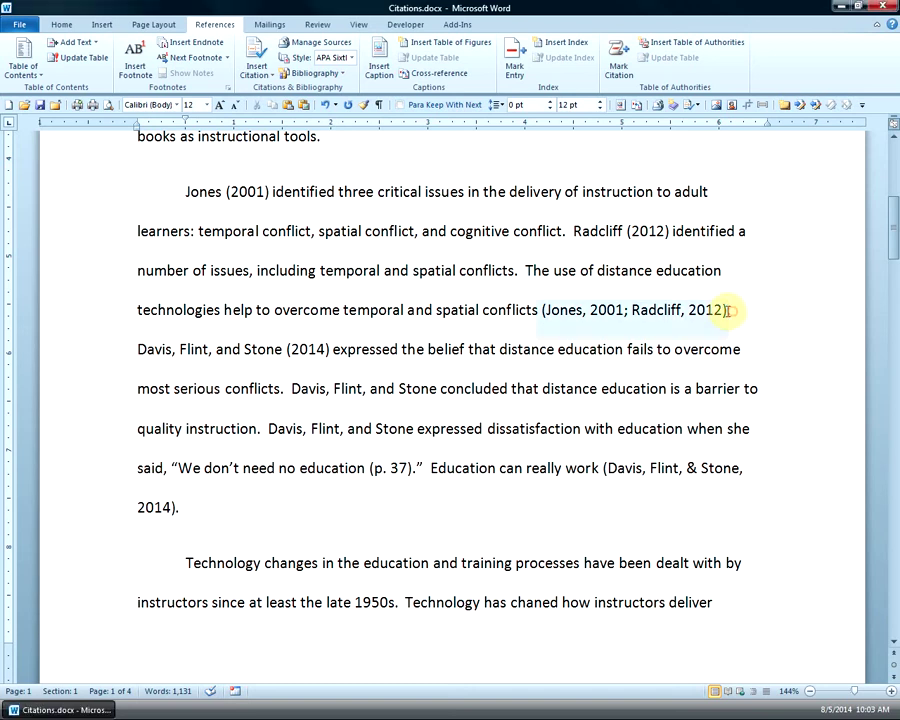
- Delete the rest of the paragraph after the "temporal and spatial conflicts" citation sentence, including all its citations of the three-author 2014 source
left_click(734, 312)
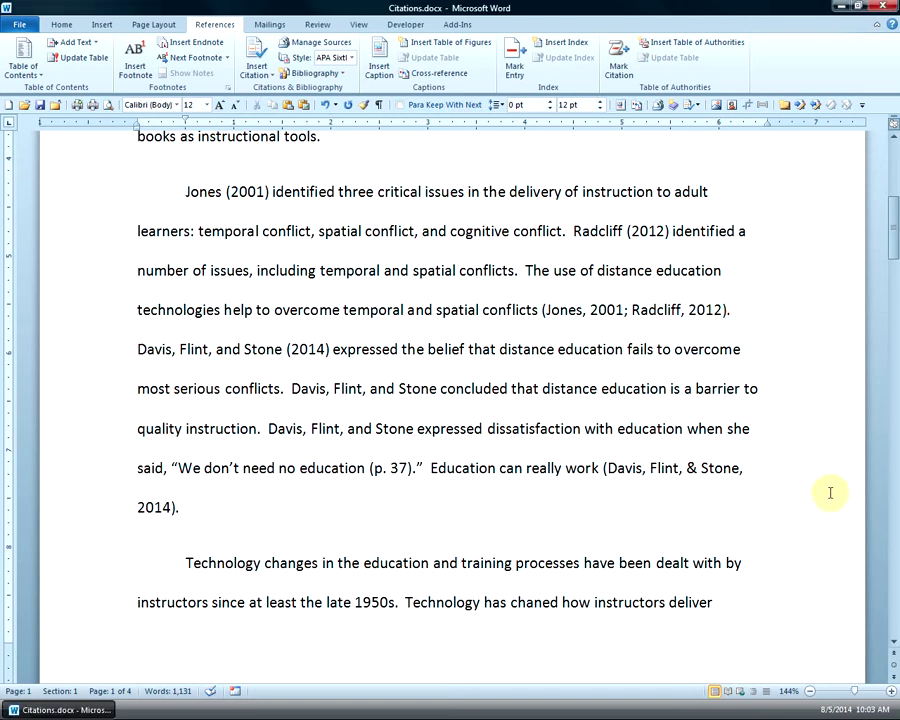
key("shift+Down")
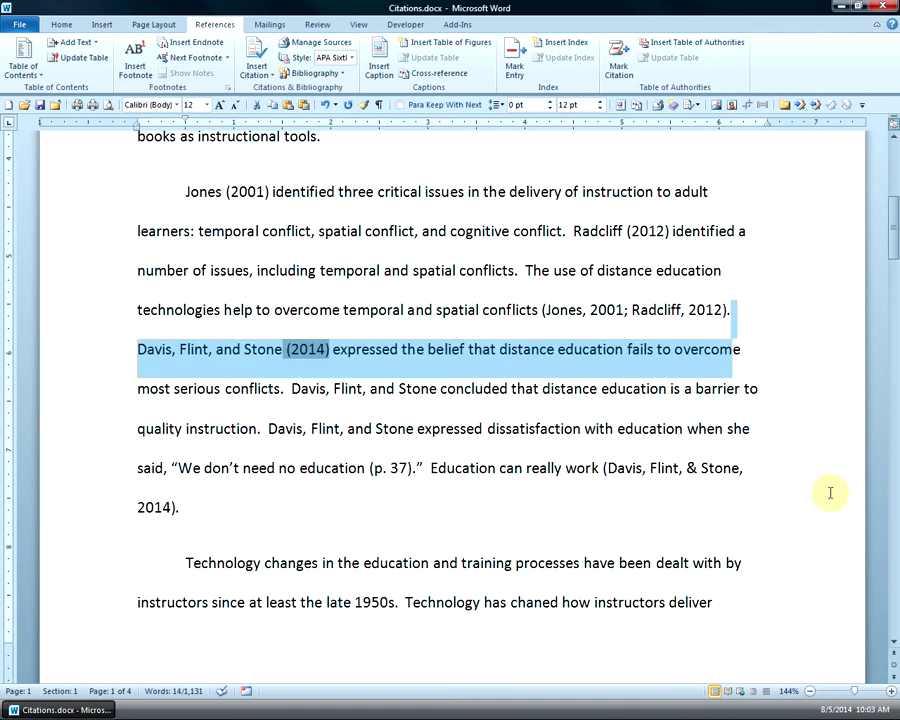
key("shift+Down")
key("shift+Down")
key("shift+Down")
key("shift+Down")
key("shift+Down")
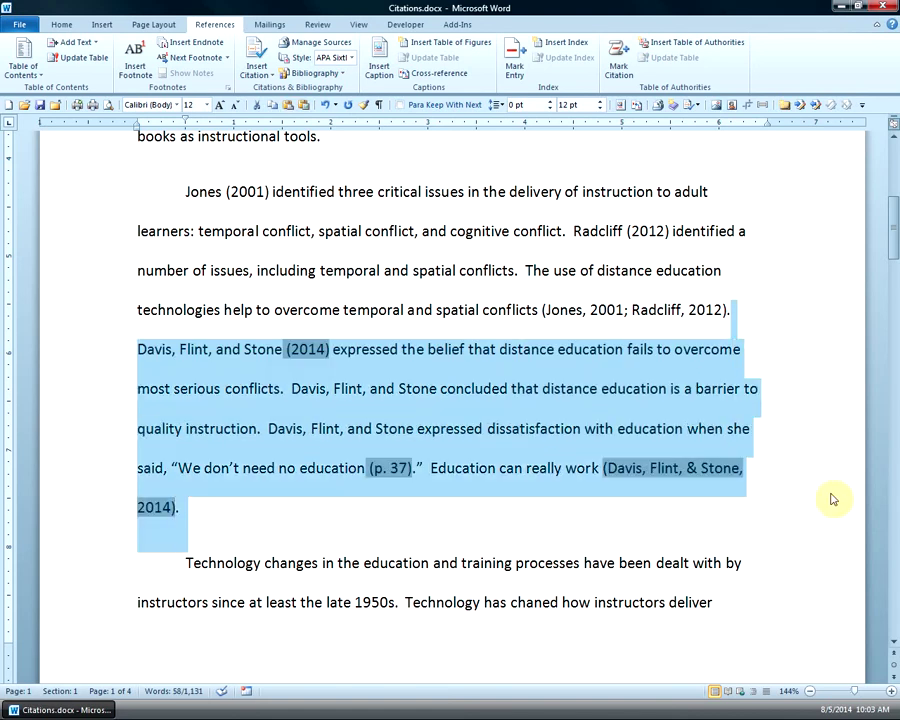
key("Delete")
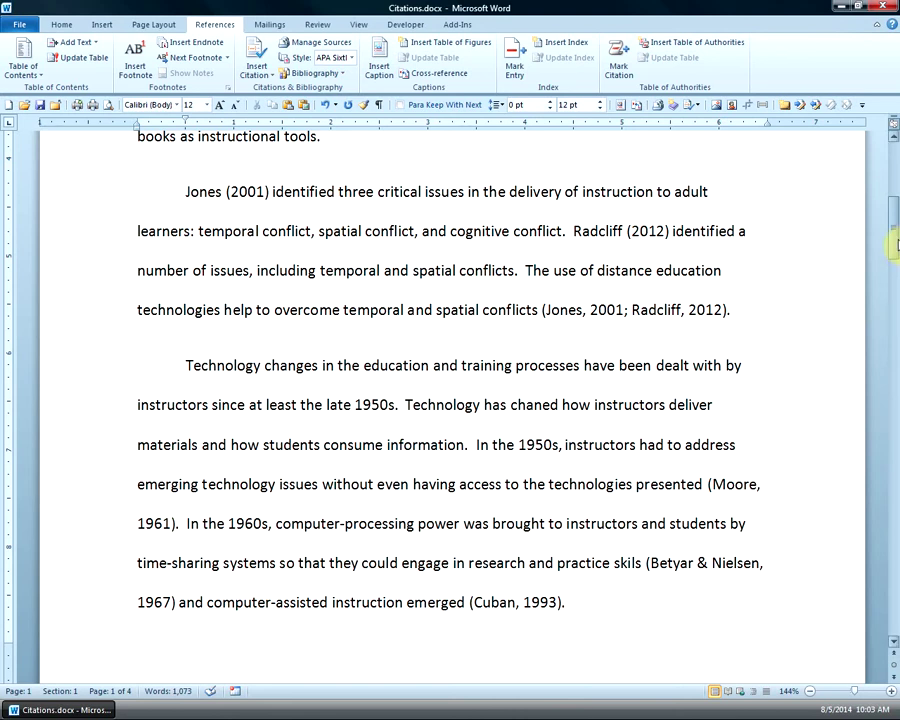
- Update the bibliography field and check the reference list for the "Distance Education Is Informative" entry
mouse_move(895, 221)
left_mouse_down()
mouse_move(884, 311)
mouse_move(854, 410)
left_mouse_up()
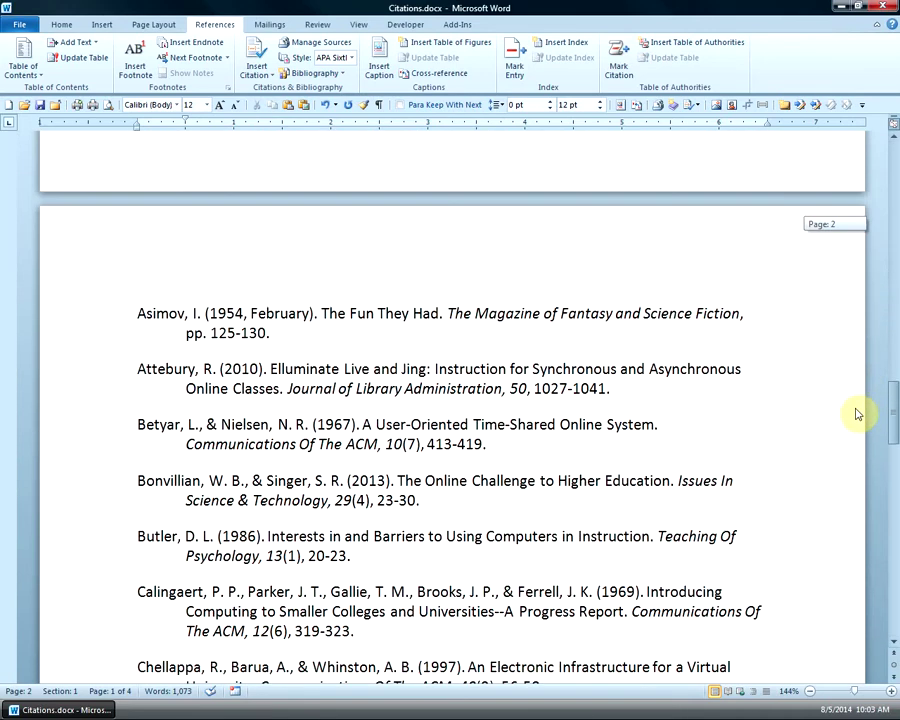
right_click(225, 318)
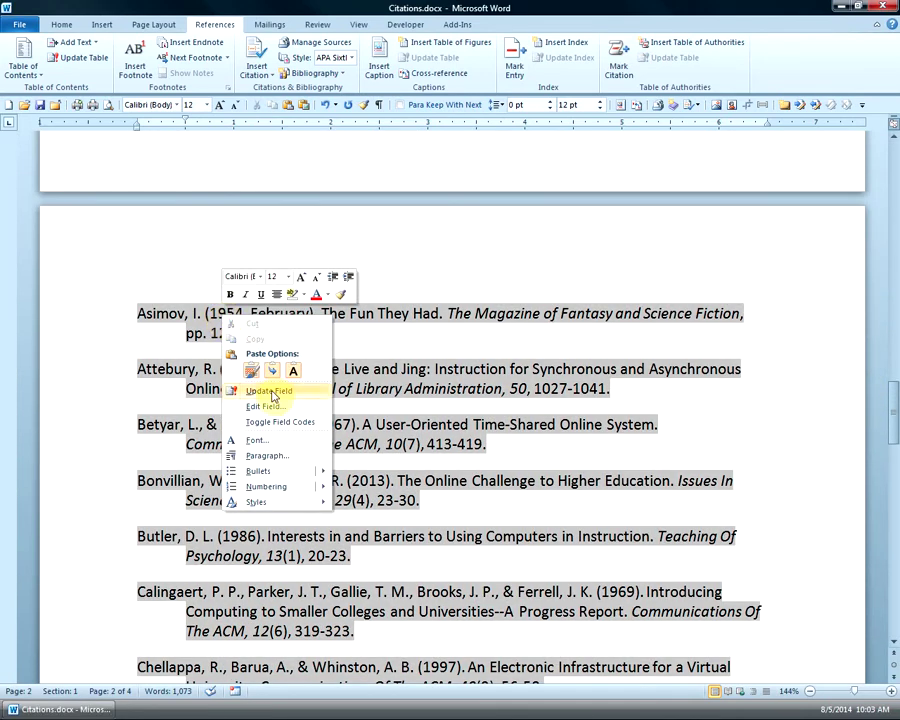
left_click(272, 396)
key("ctrl+End")
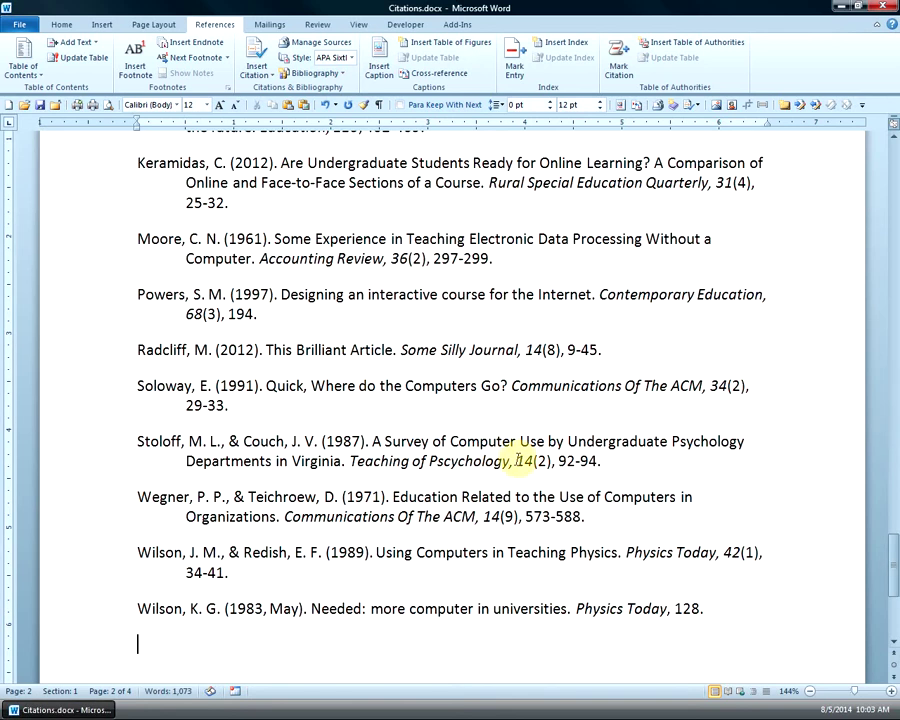
left_click_drag(891, 565, 892, 420)
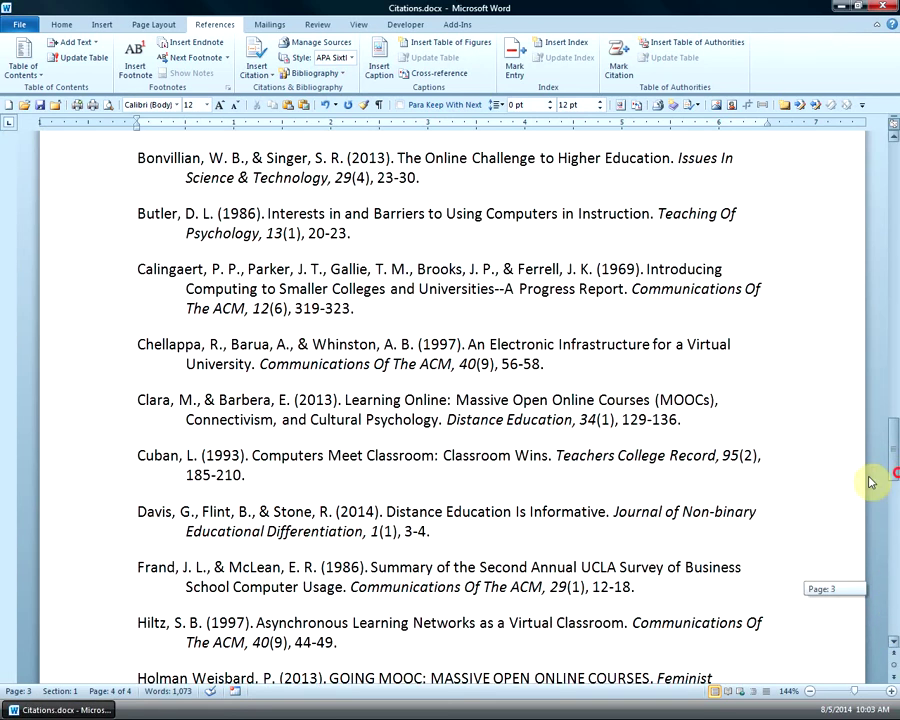
key("ctrl+a")
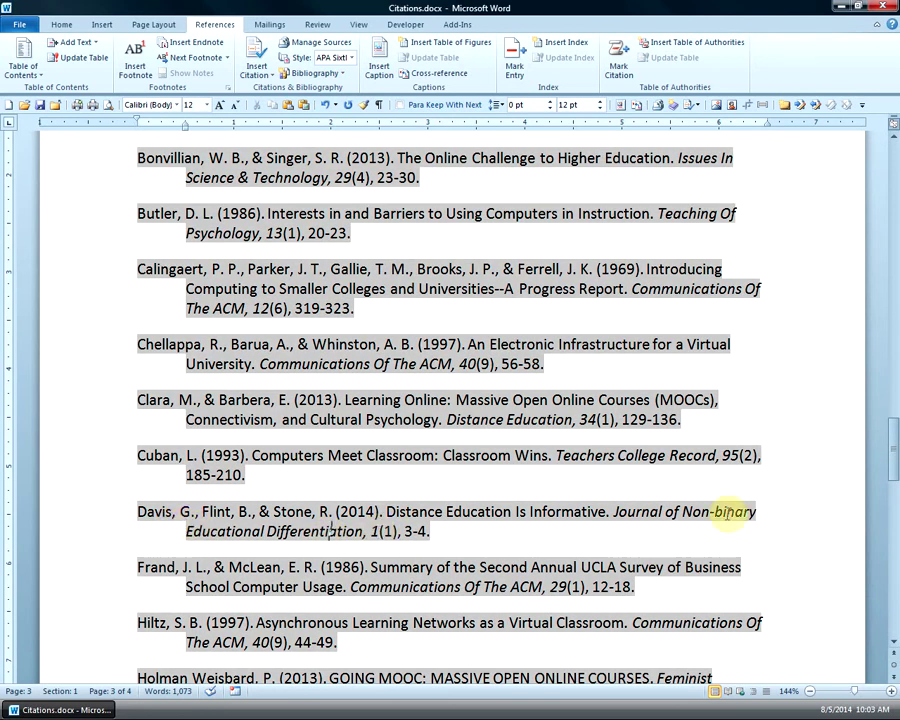
left_click_drag(895, 462, 891, 457)
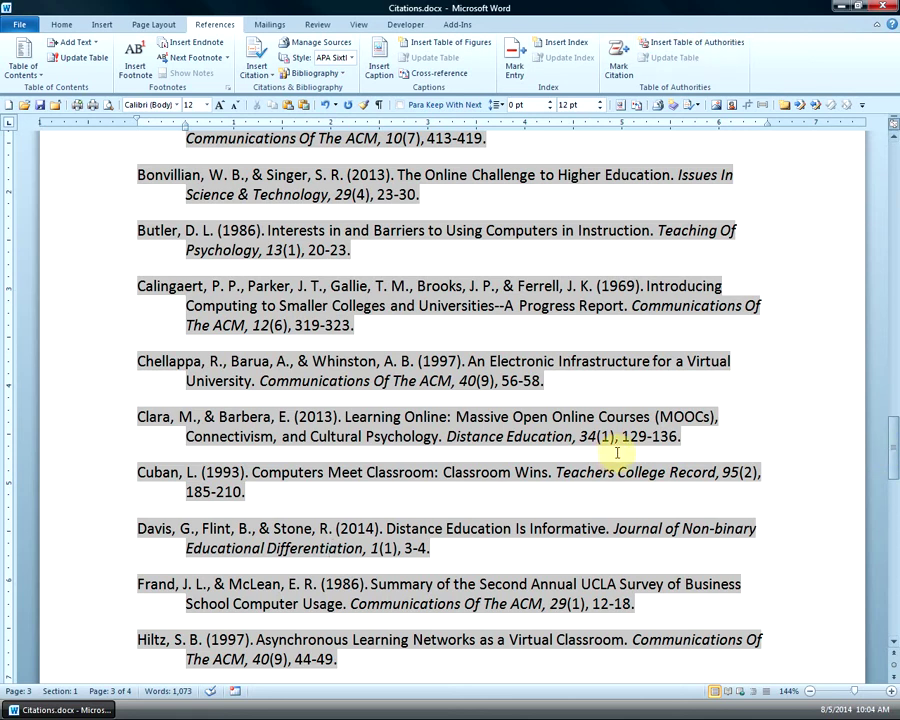
- Delete the uncited source "Distance Education Is Informative" from the document's current source list and locate its copy in the master list
left_click(315, 43)
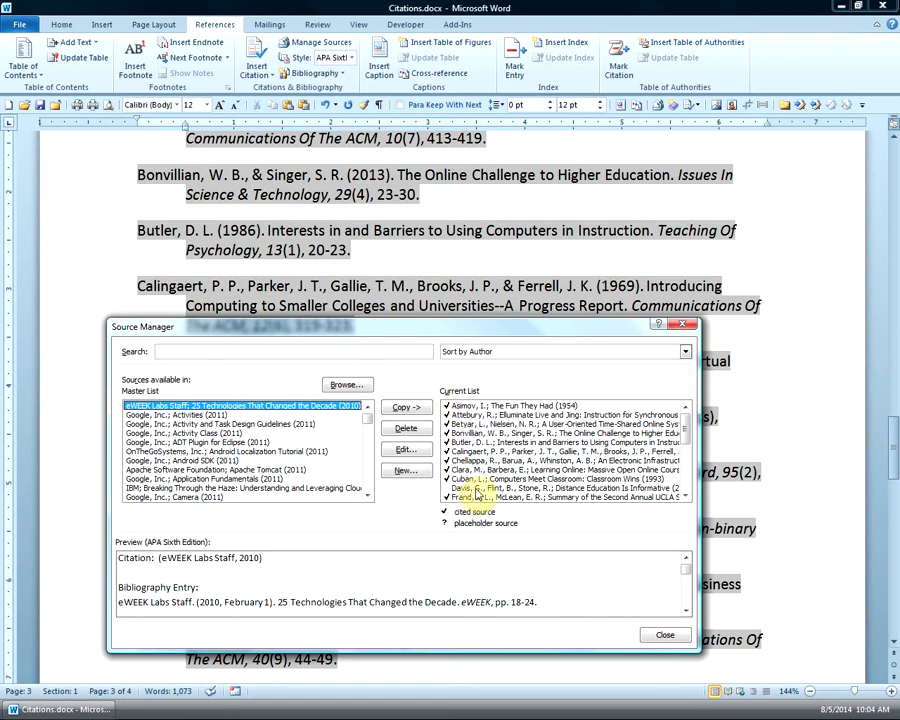
left_click(455, 488)
left_click_drag(687, 435, 686, 457)
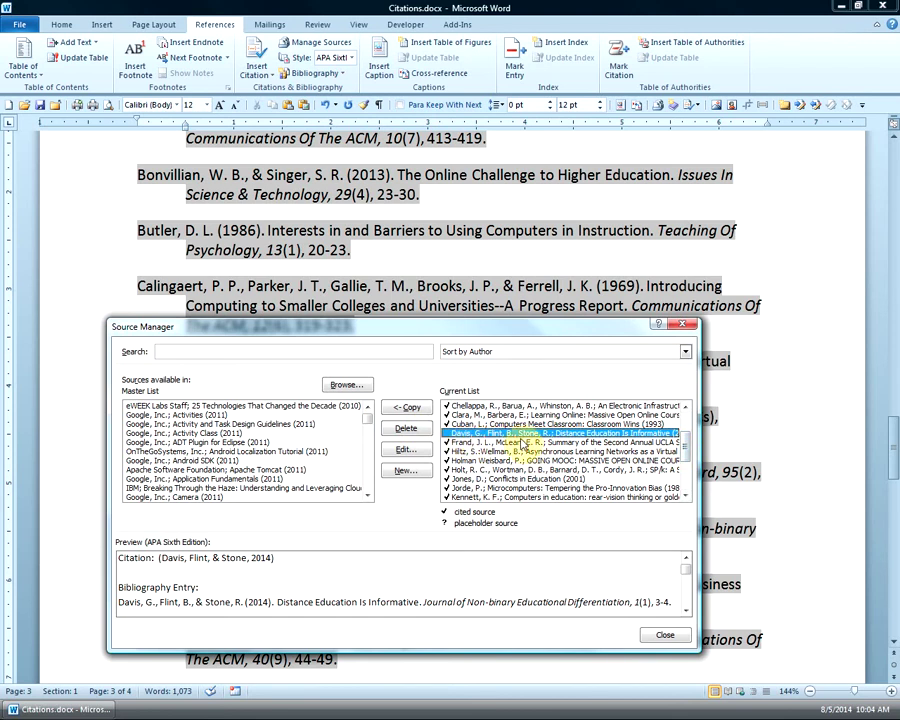
left_click(412, 430)
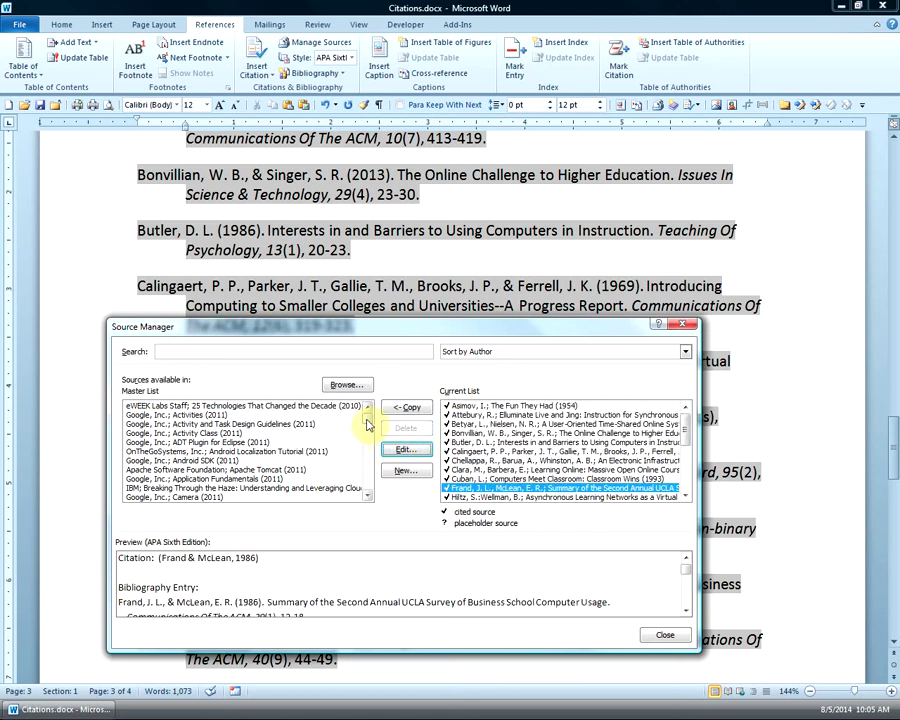
scroll(367, 425, "down", 8)
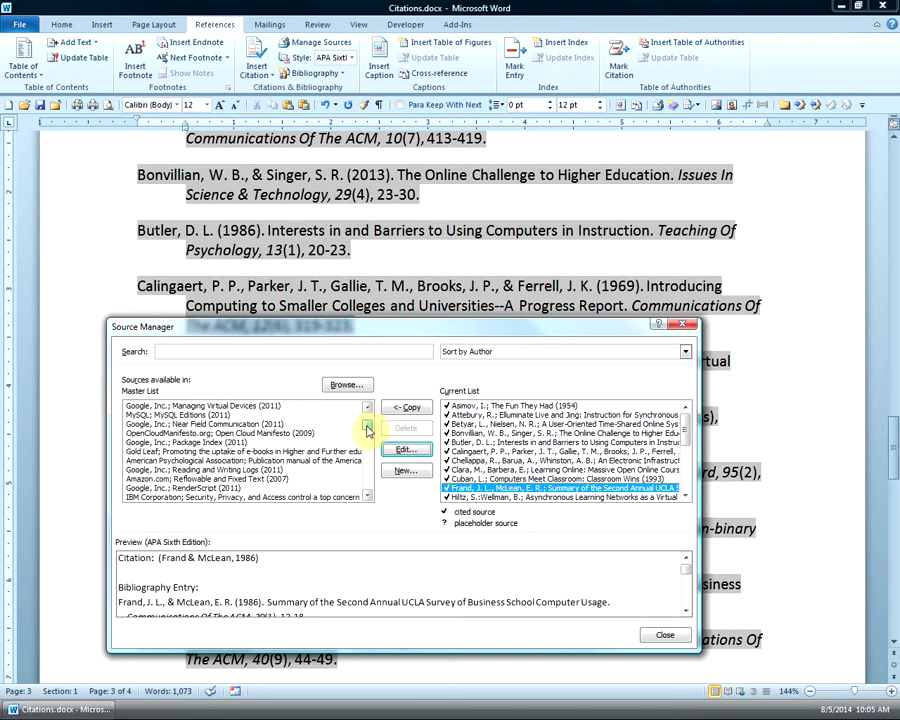
left_click_drag(367, 430, 365, 446)
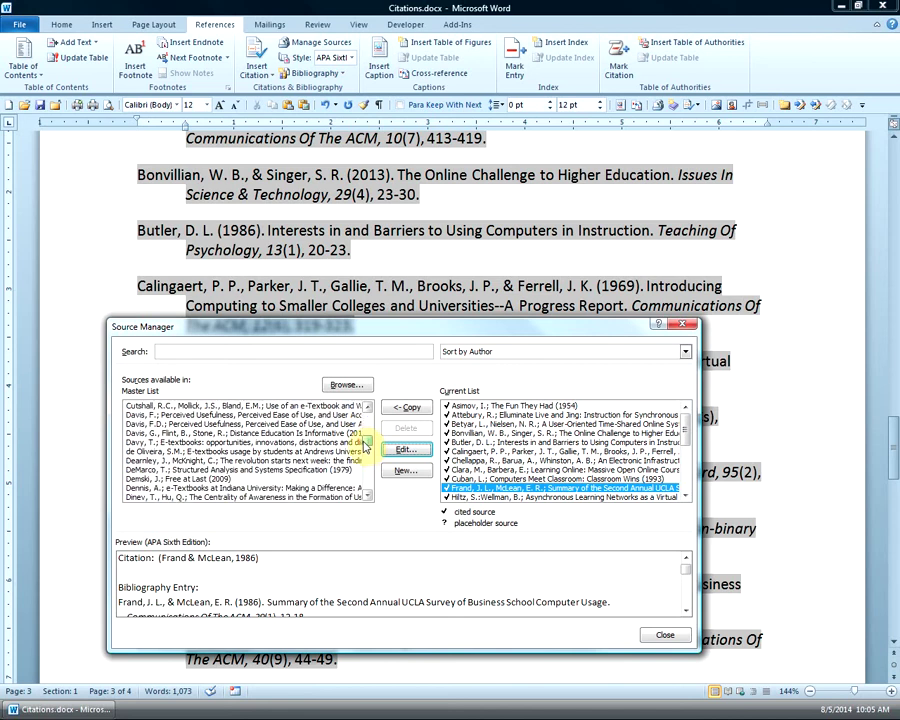
left_click(150, 433)
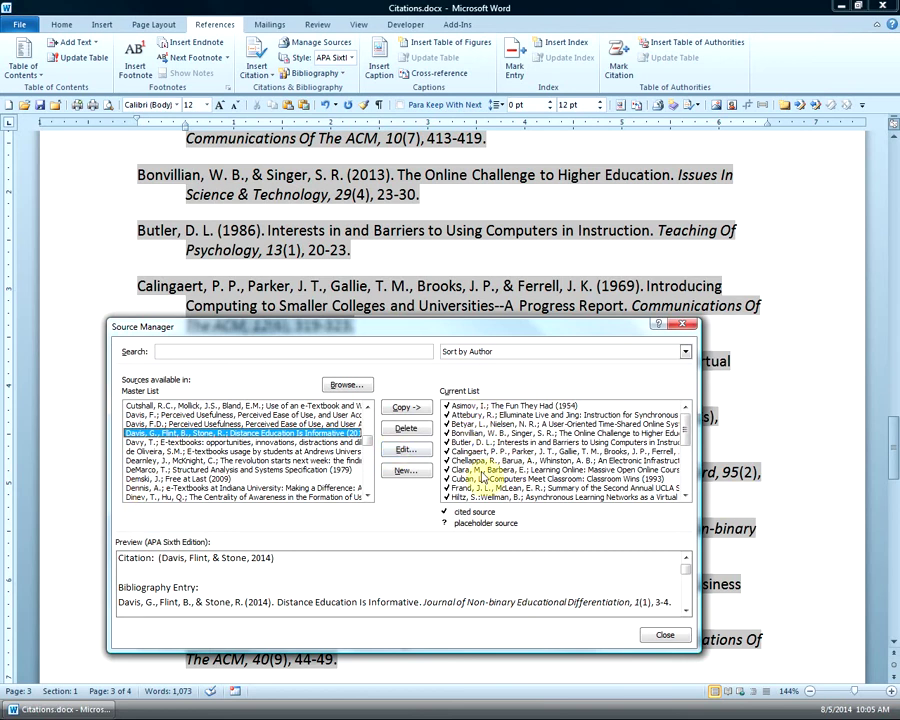
left_click(666, 637)
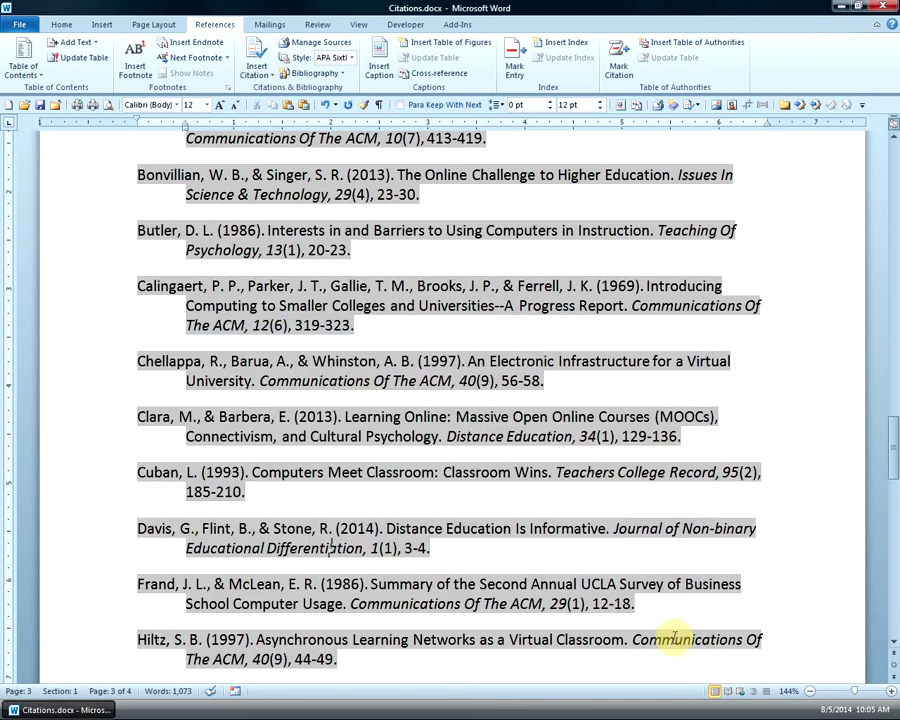
- Update the bibliography field again and check the entries around the deleted "Distance Education Is Informative" source
right_click(346, 286)
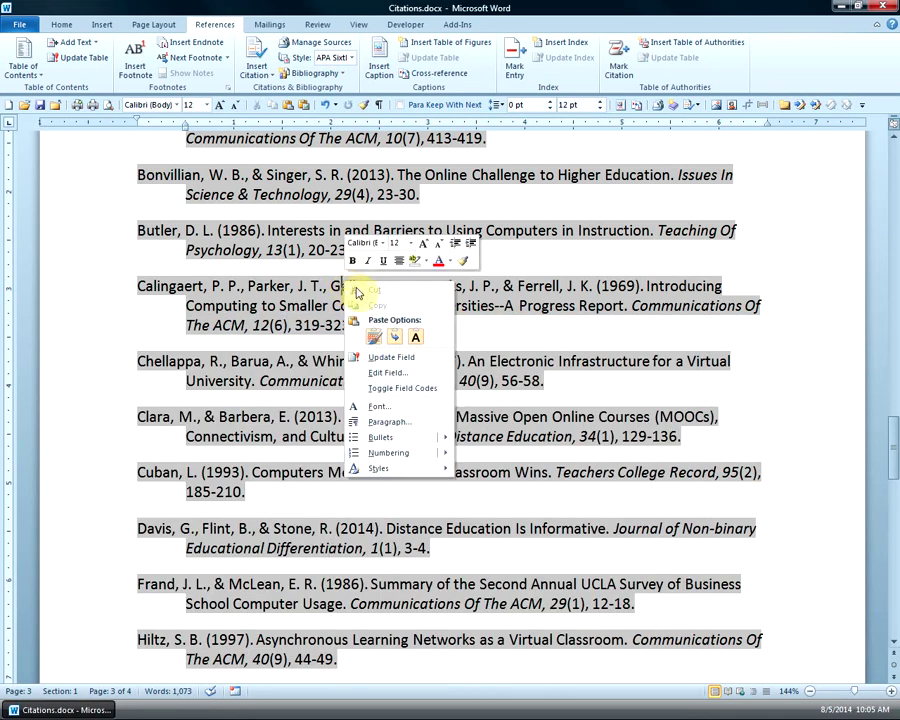
left_click(420, 360)
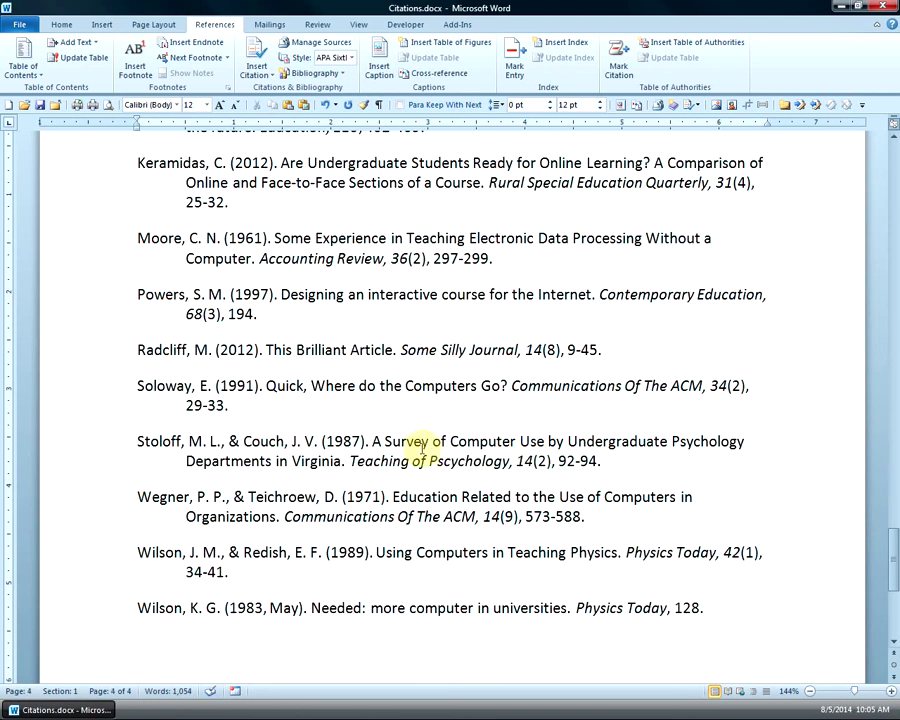
scroll(423, 447, "up", 20)
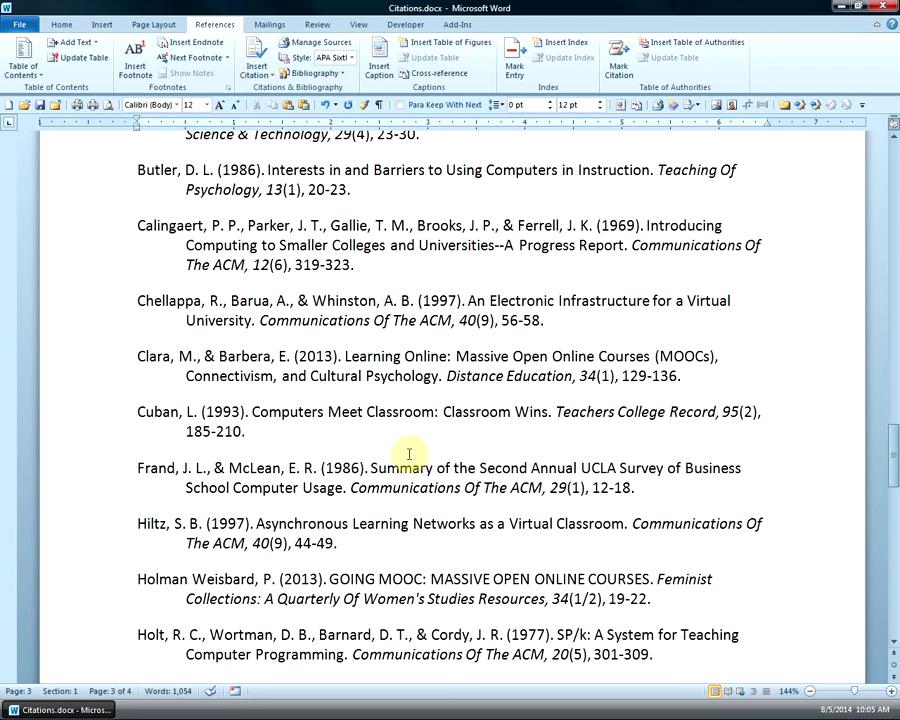
- Turn on the Keep with next pagination option for the "Reference List" heading paragraph
scroll(409, 454, "up", 3)
scroll(409, 454, "up", 5)
scroll(410, 449, "up", 2)
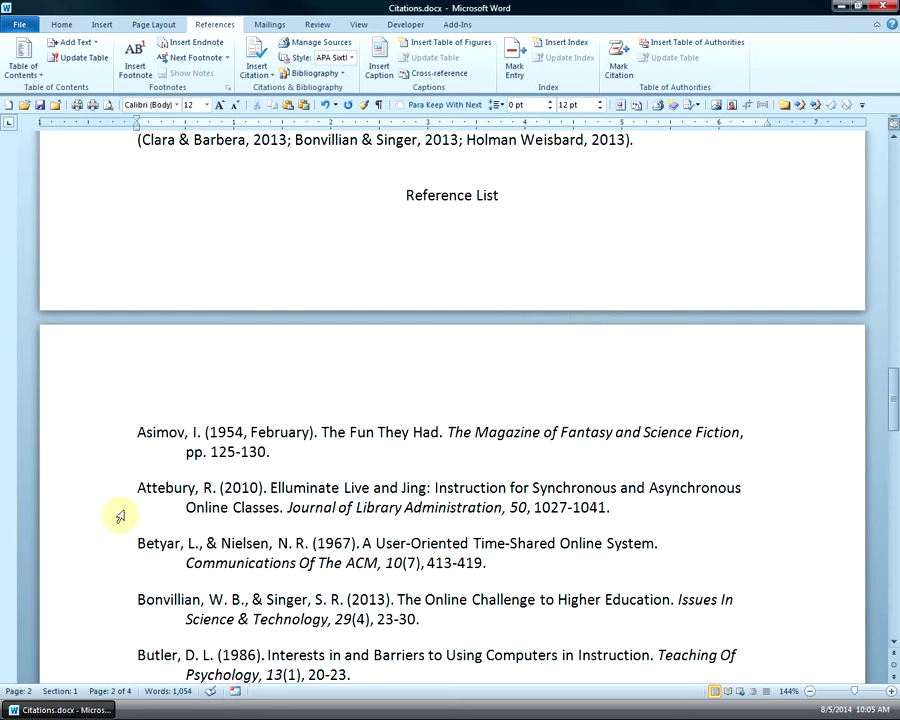
left_click(104, 210)
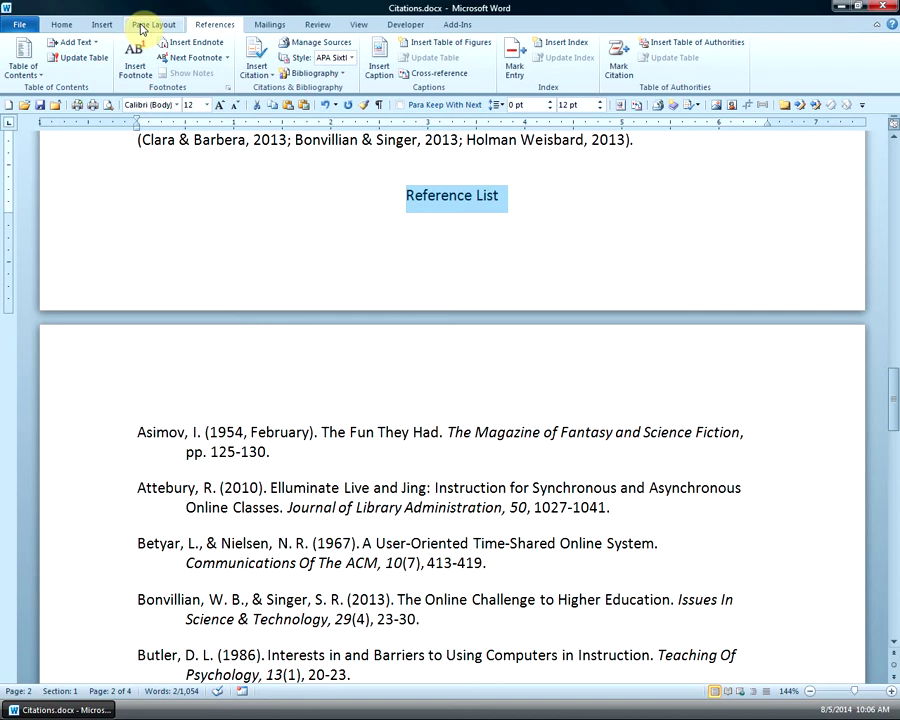
left_click(62, 25)
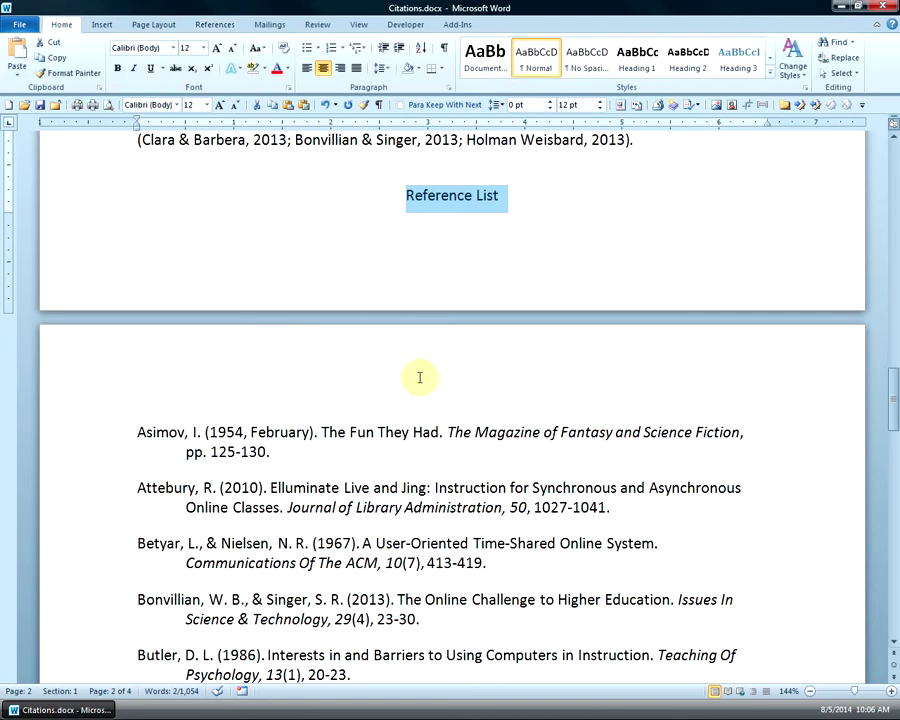
left_click(446, 88)
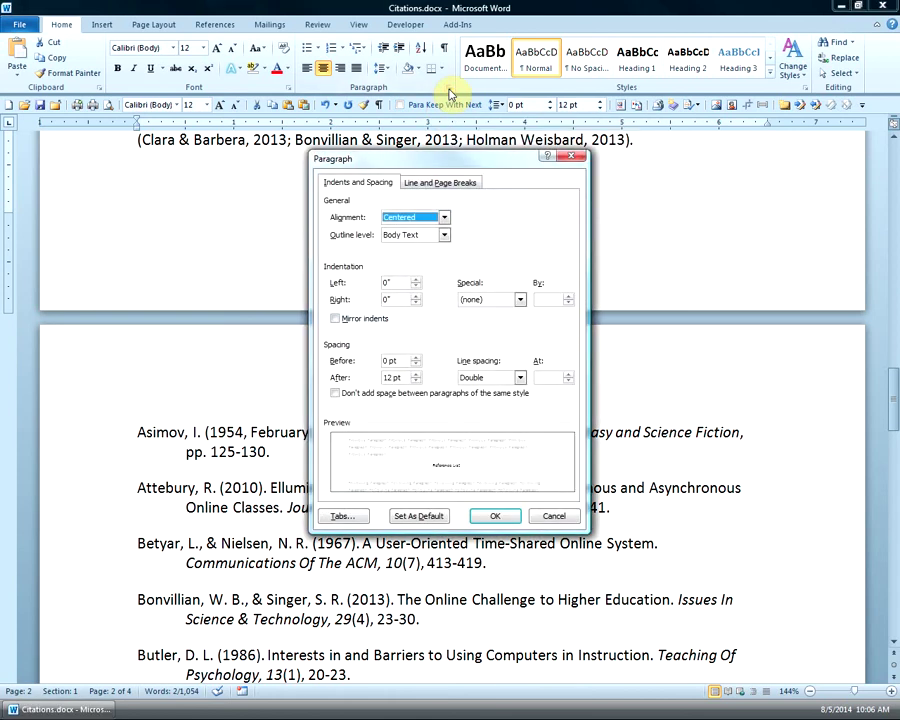
left_click(447, 185)
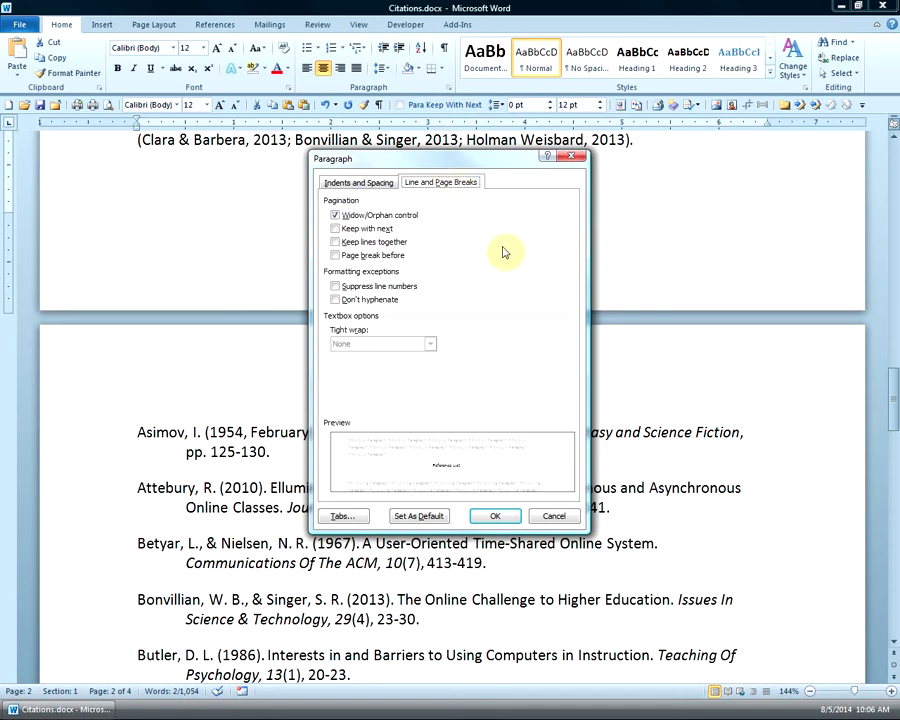
left_click(337, 229)
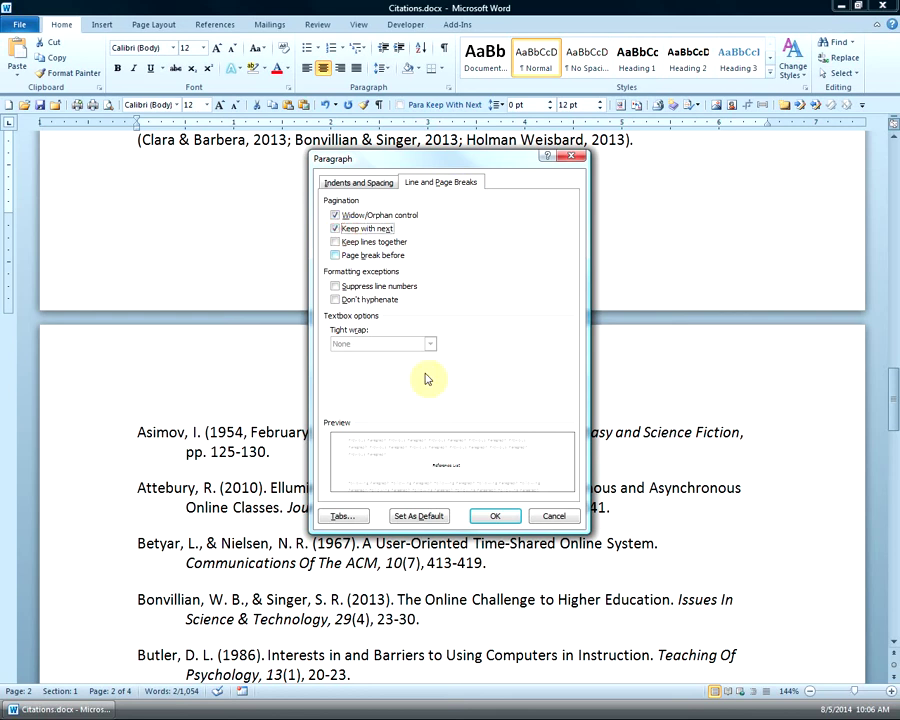
left_click(490, 515)
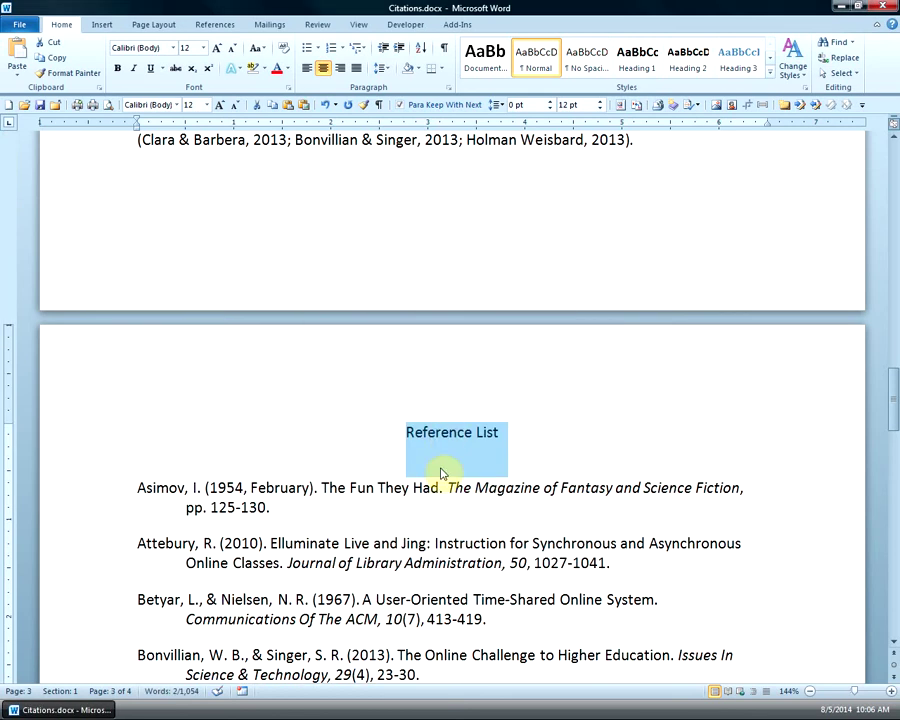
left_click(176, 488)
key("ctrl+shift+End")
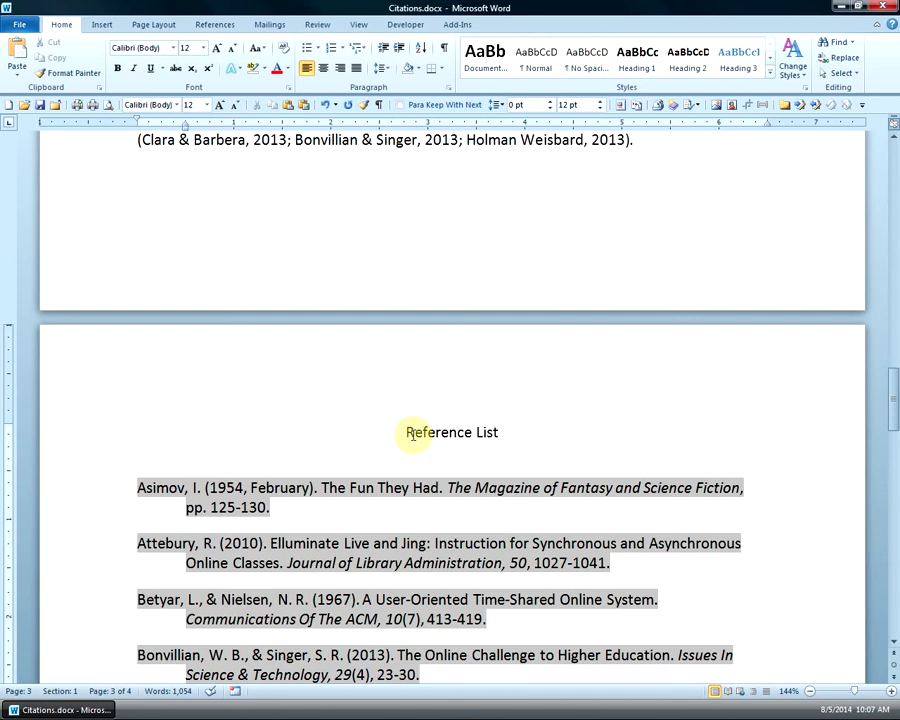
left_click(348, 490)
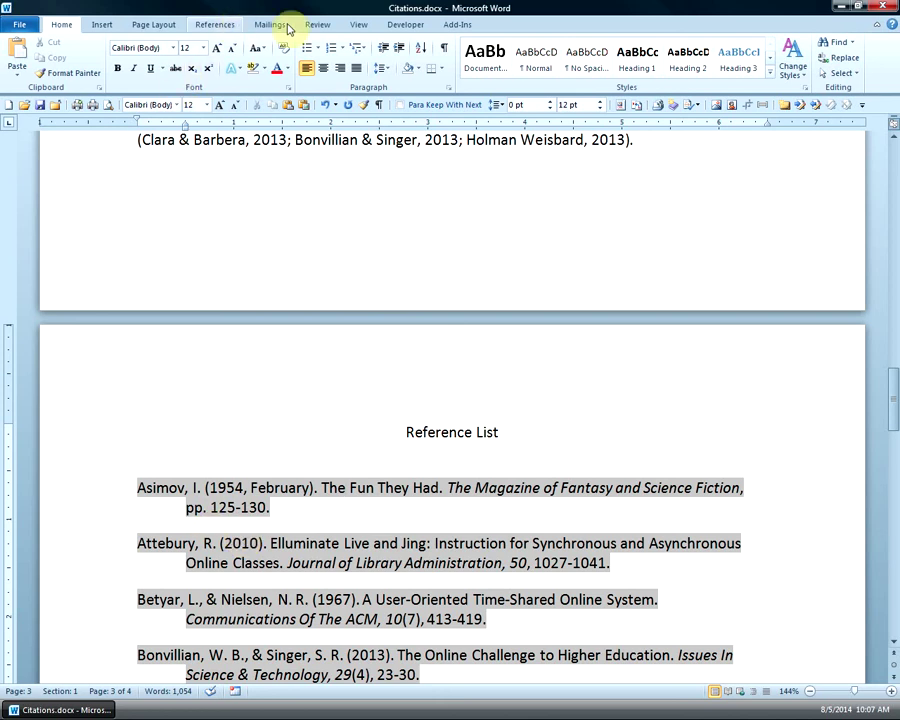
- Review the cited status of every source in the document's current list in the Source Manager, down to its last entry
left_click(214, 24)
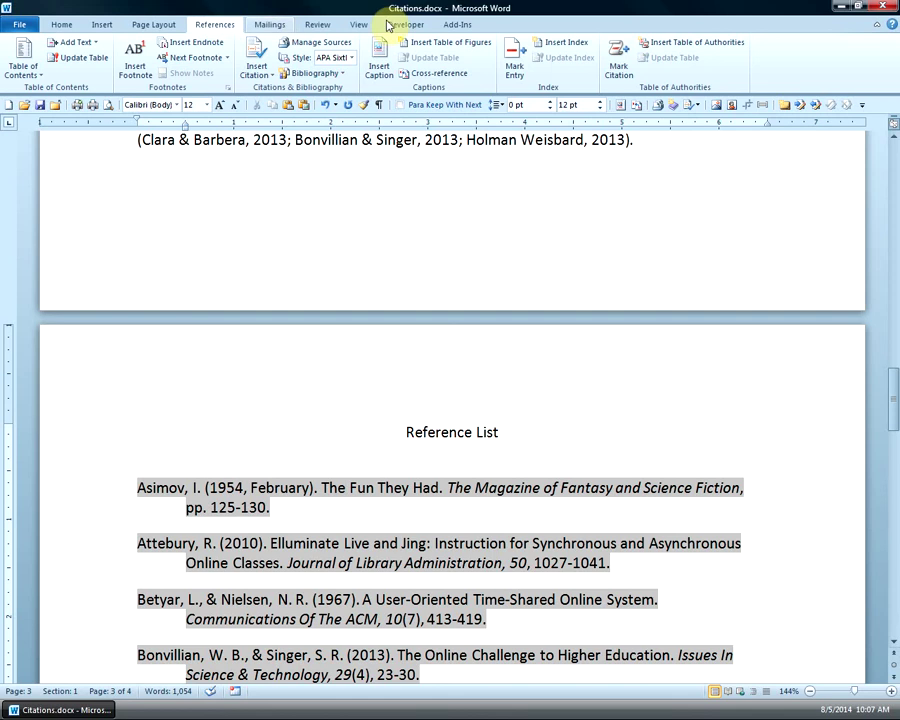
left_click(337, 45)
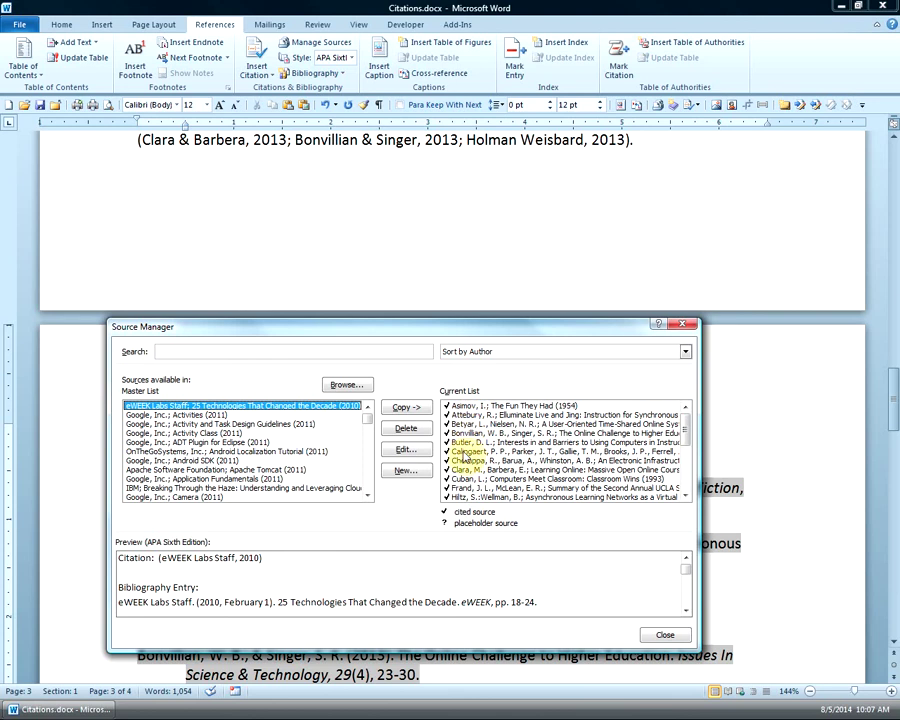
left_click_drag(685, 418, 680, 480)
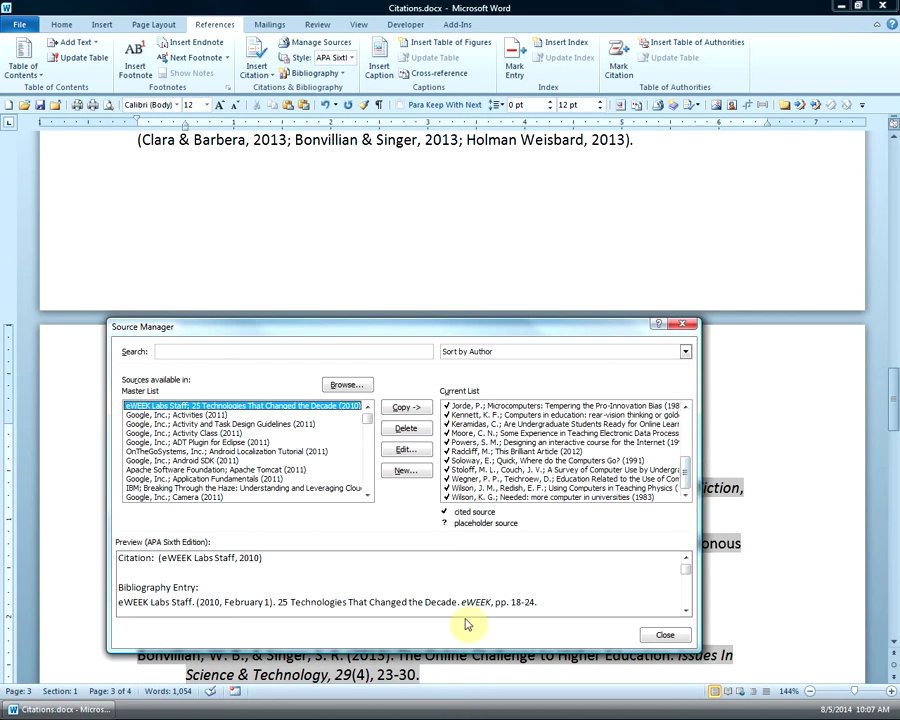
left_click(666, 638)
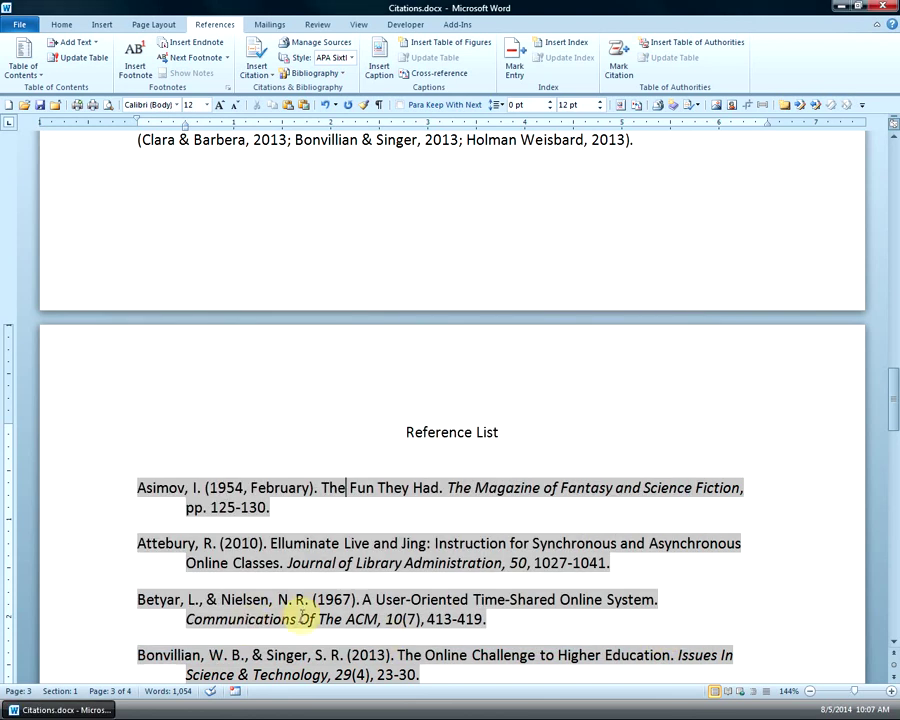